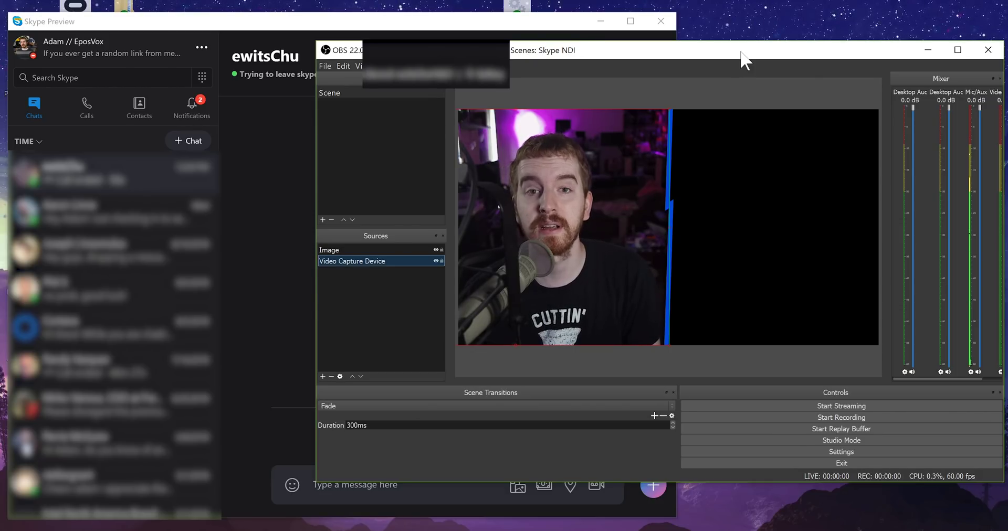
# Switch on Allow NDI usage in Skype's Calling > Advanced settings and close Settings.
pyautogui.click(288, 27)
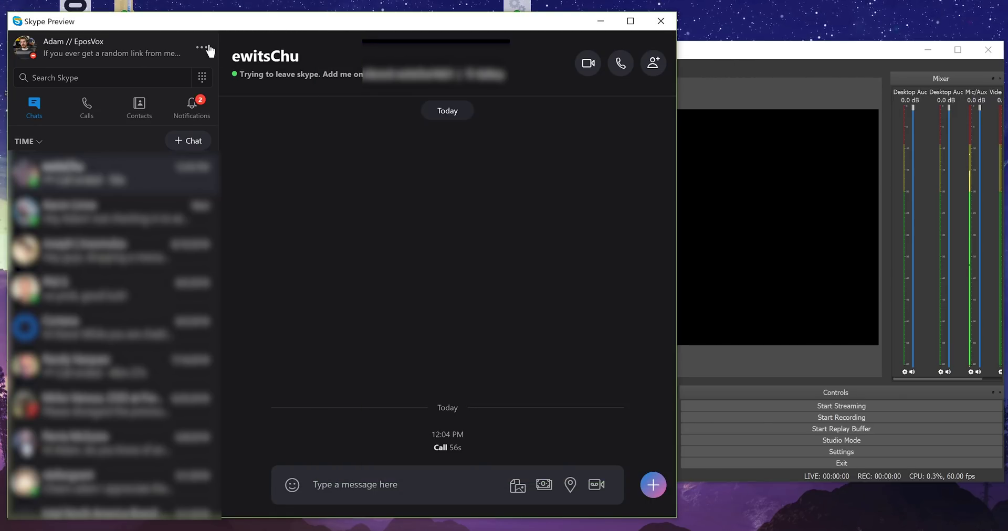
pyautogui.click(202, 47)
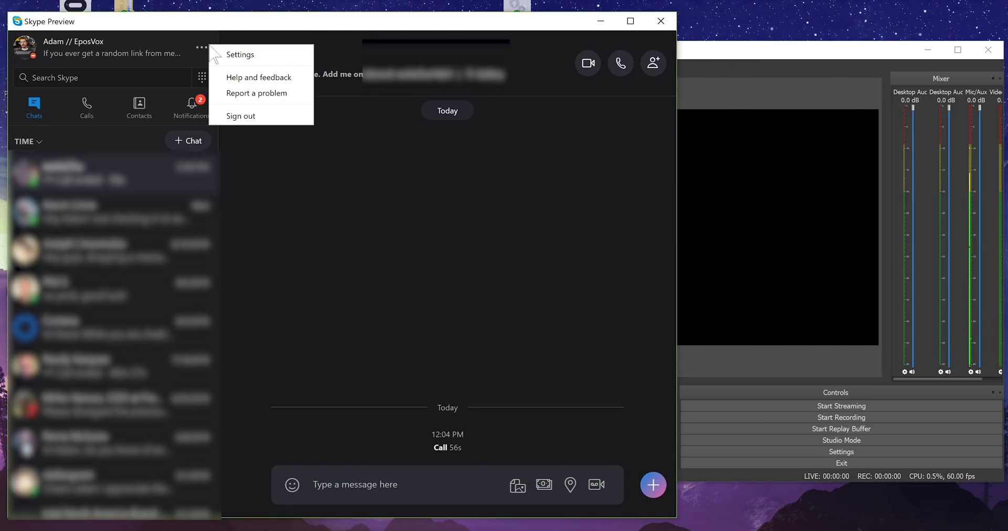
pyautogui.click(226, 57)
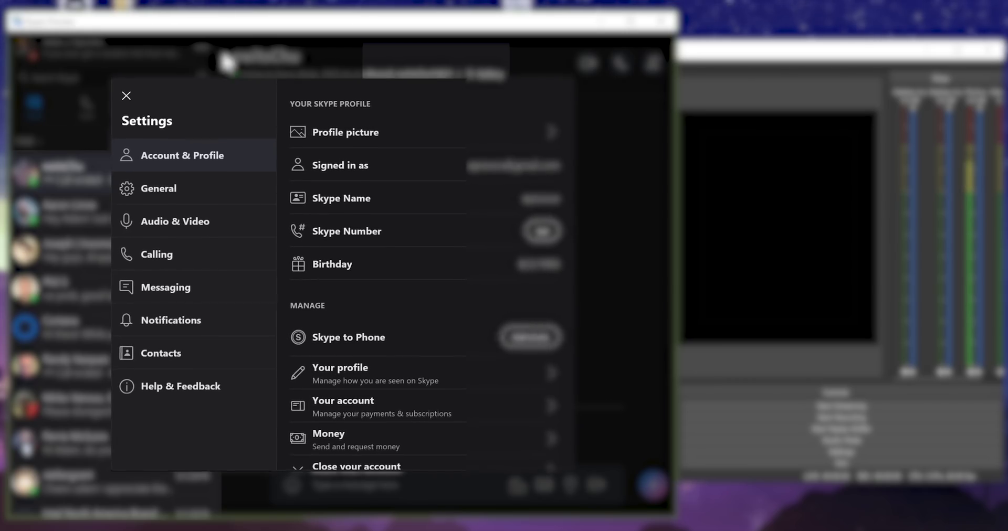
pyautogui.click(163, 256)
pyautogui.click(399, 352)
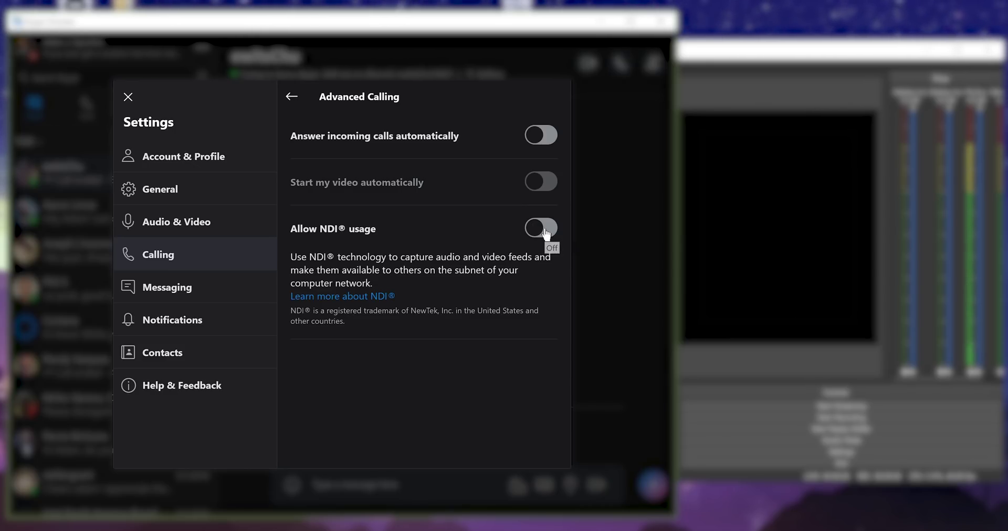
pyautogui.click(124, 97)
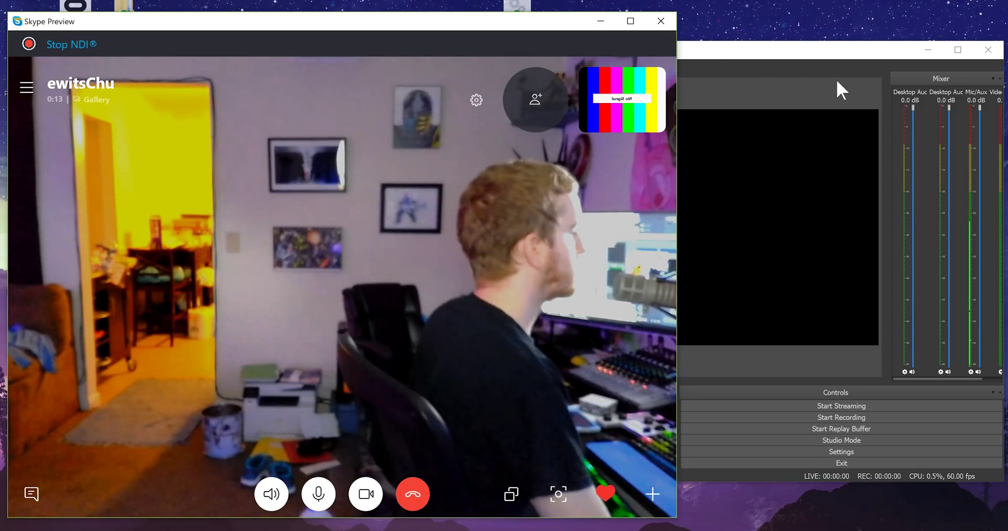
# Add a new NDI Source named Skype1 to the OBS scene.
pyautogui.click(738, 69)
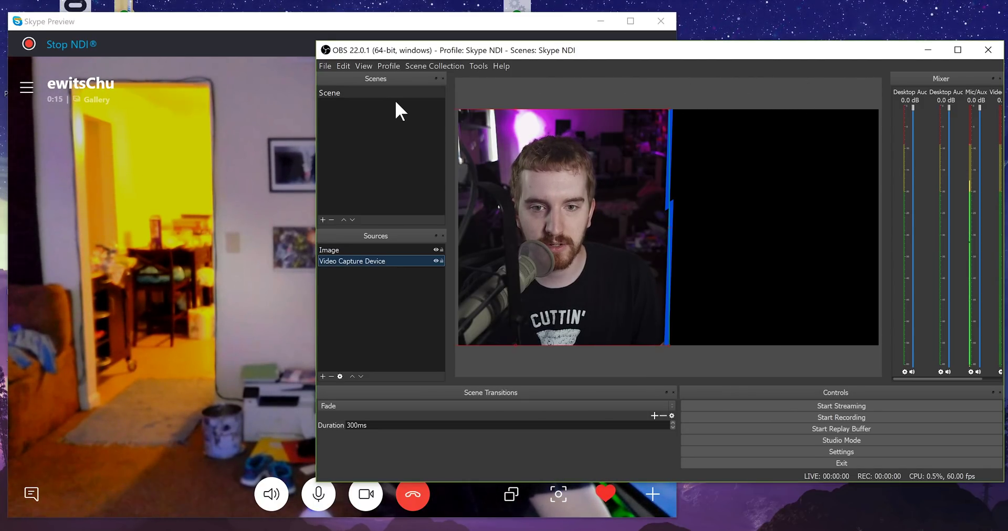
pyautogui.click(322, 376)
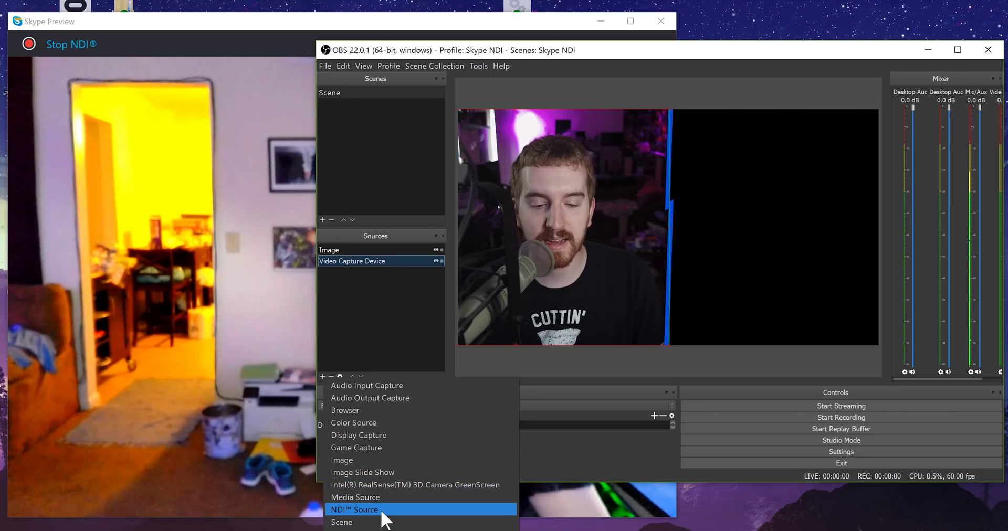
pyautogui.click(382, 511)
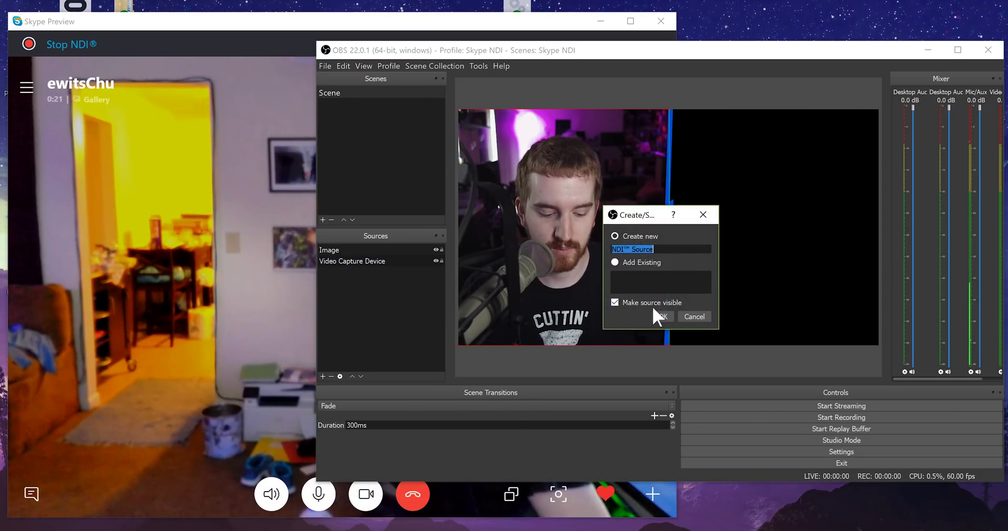
pyautogui.write('Skype1')
pyautogui.press('Return')
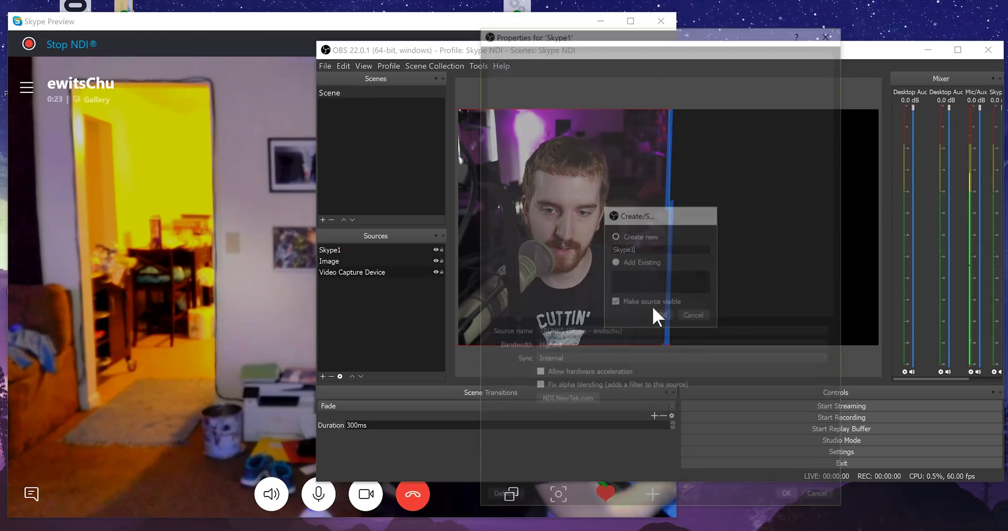
# Point Skype1 at the Skype call's NDI feed at Highest bandwidth and move it lower in the source order.
pyautogui.click(620, 331)
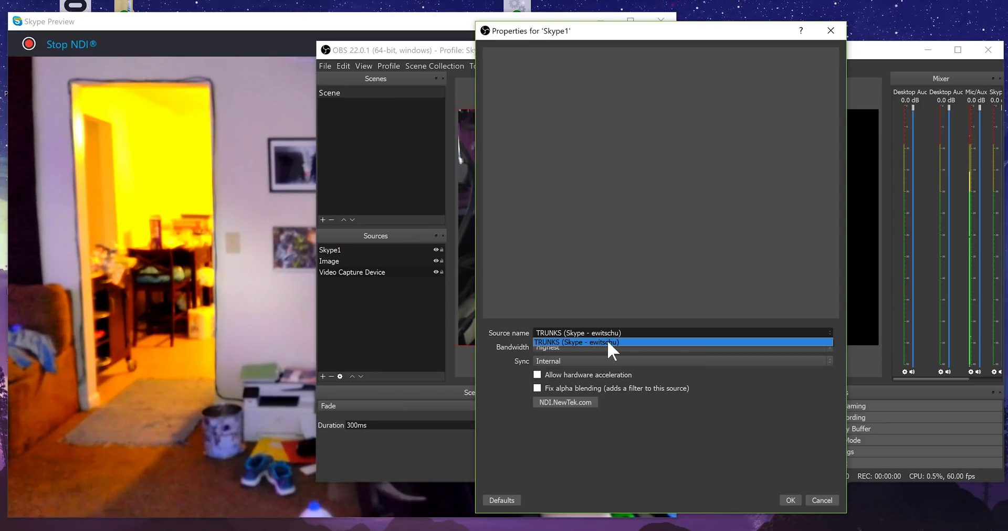
pyautogui.click(595, 342)
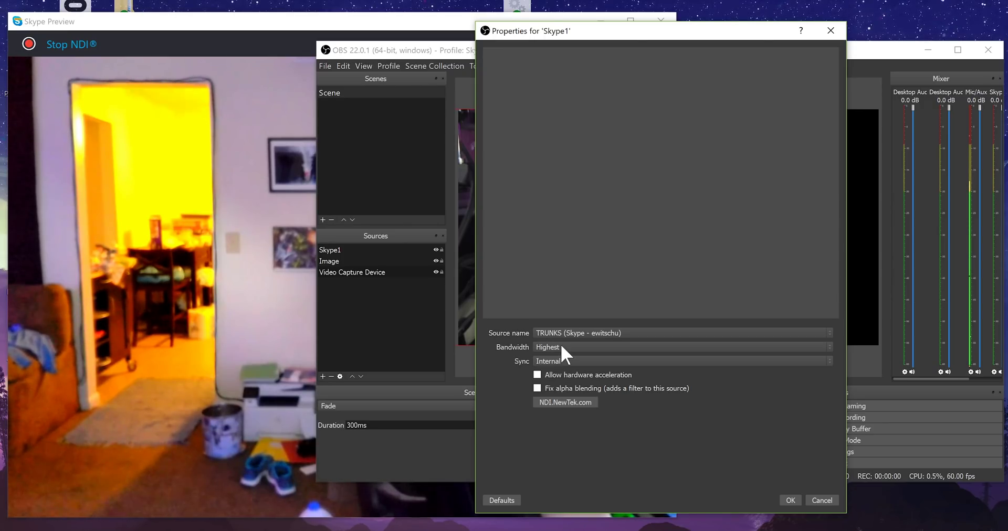
pyautogui.click(561, 346)
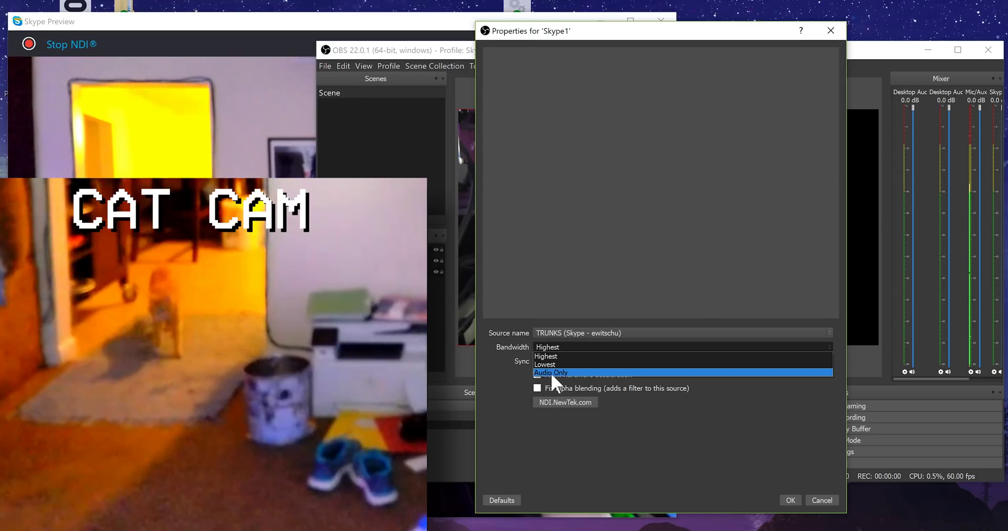
pyautogui.click(515, 345)
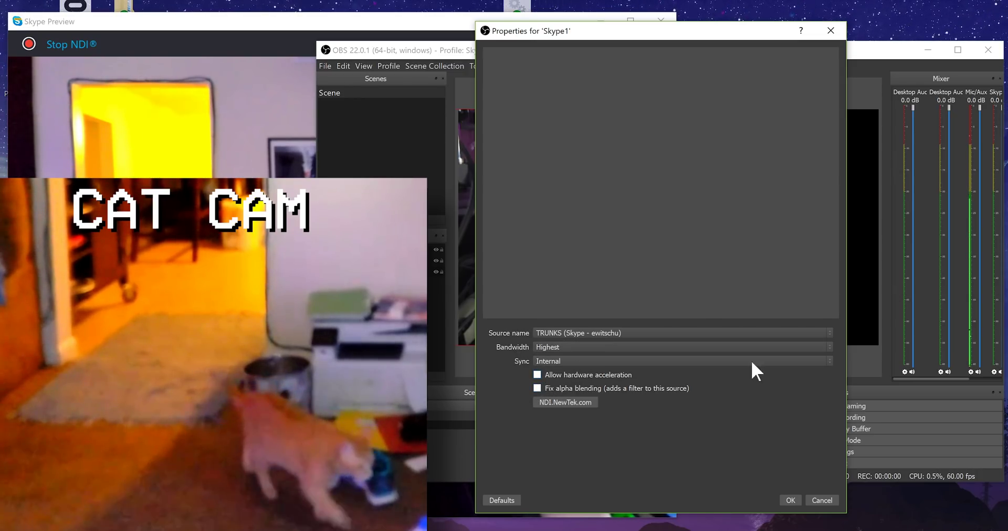
pyautogui.click(790, 498)
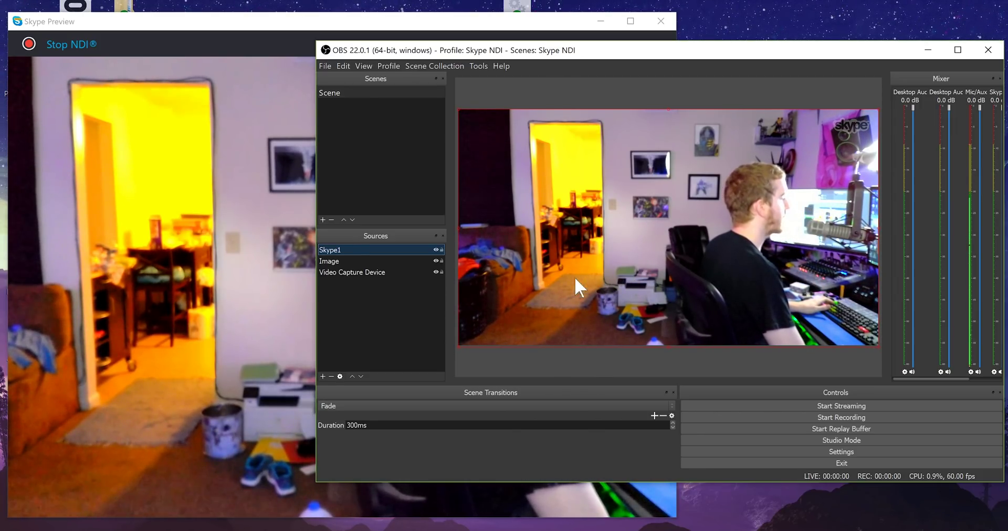
pyautogui.click(360, 377)
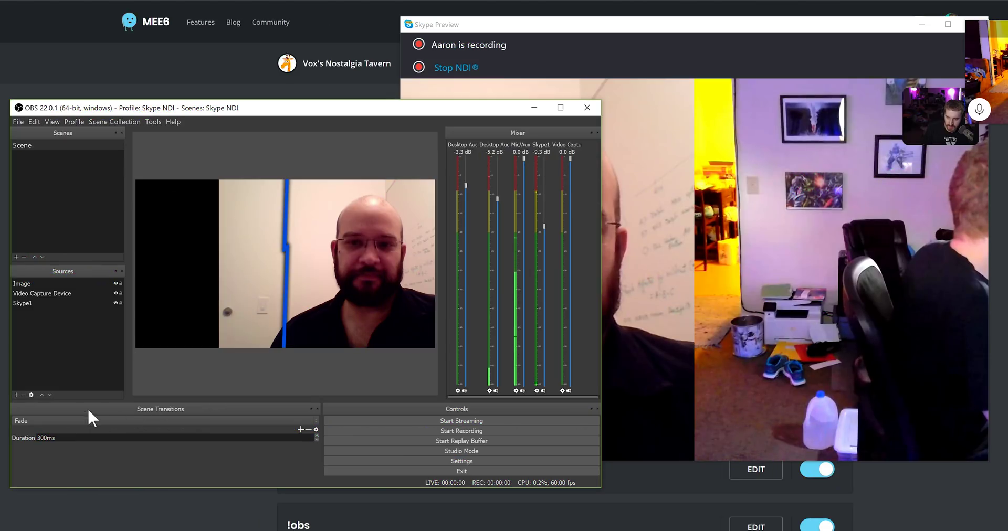
# Add another NDI source showing the Skype call's NDI feed.
pyautogui.click(17, 394)
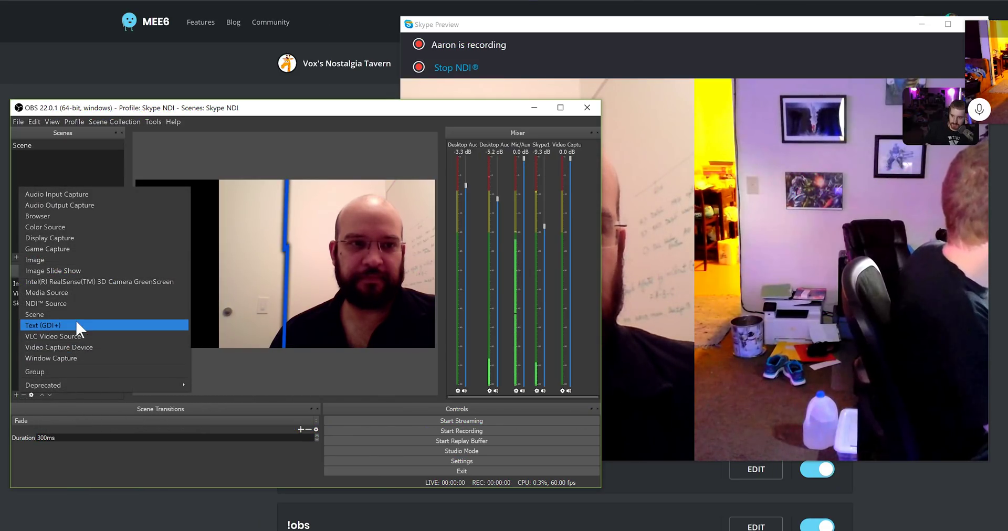
pyautogui.click(78, 301)
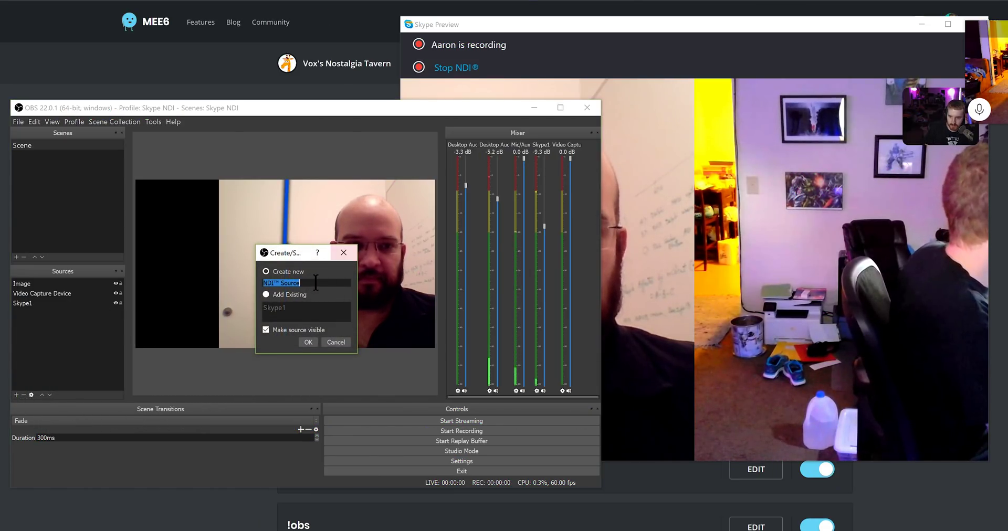
pyautogui.click(313, 341)
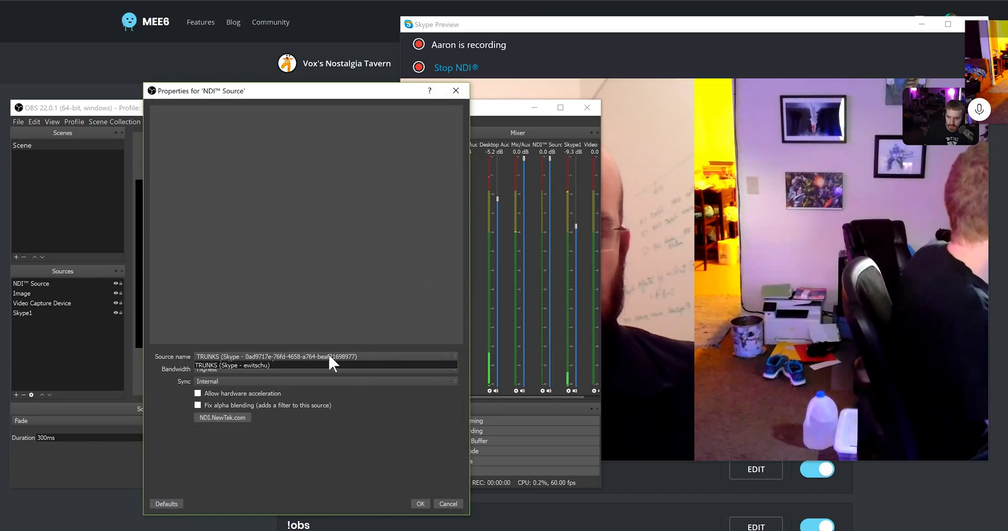
pyautogui.click(325, 374)
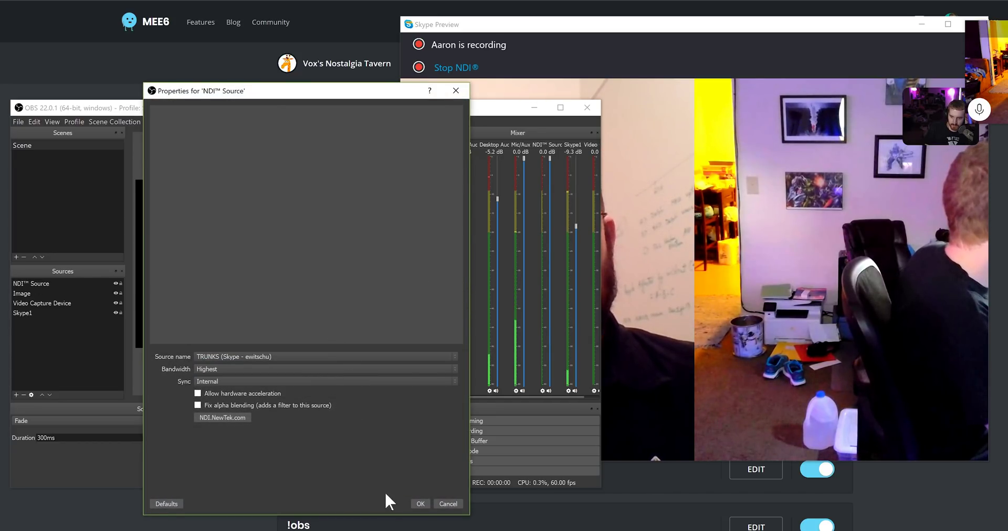
pyautogui.click(419, 504)
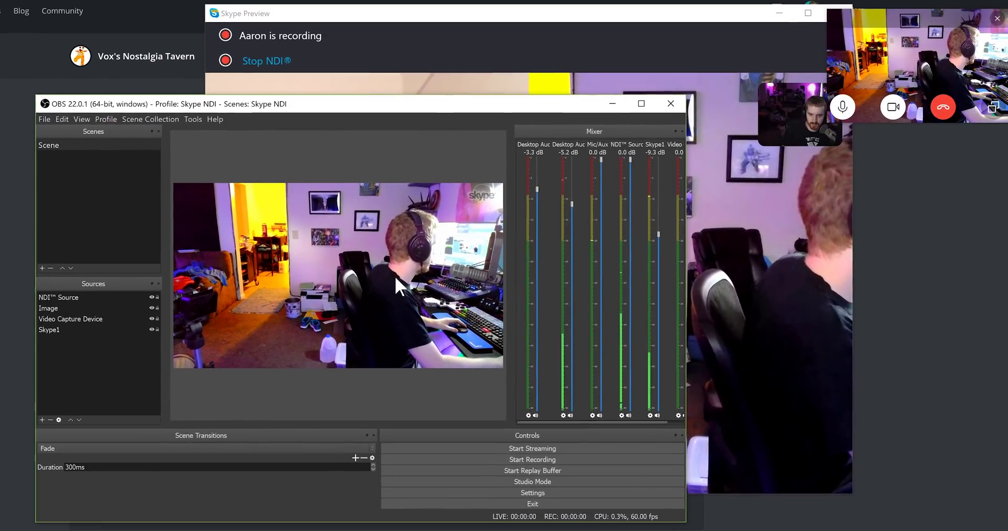
# Place the NDI call video beside the webcam, move it down the layer order, and set volume to -1.1 dB.
pyautogui.moveTo(395, 278); pyautogui.dragTo(191, 278)
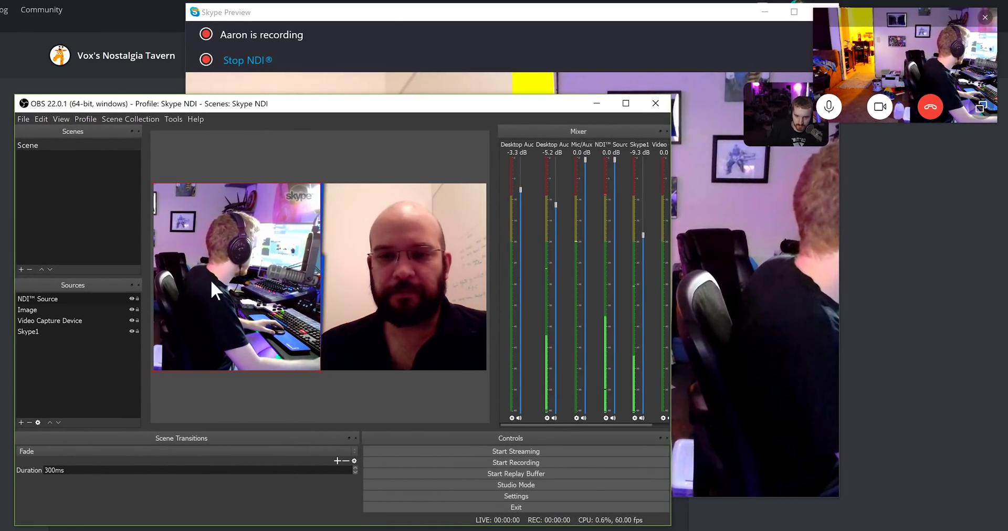
pyautogui.click(65, 299)
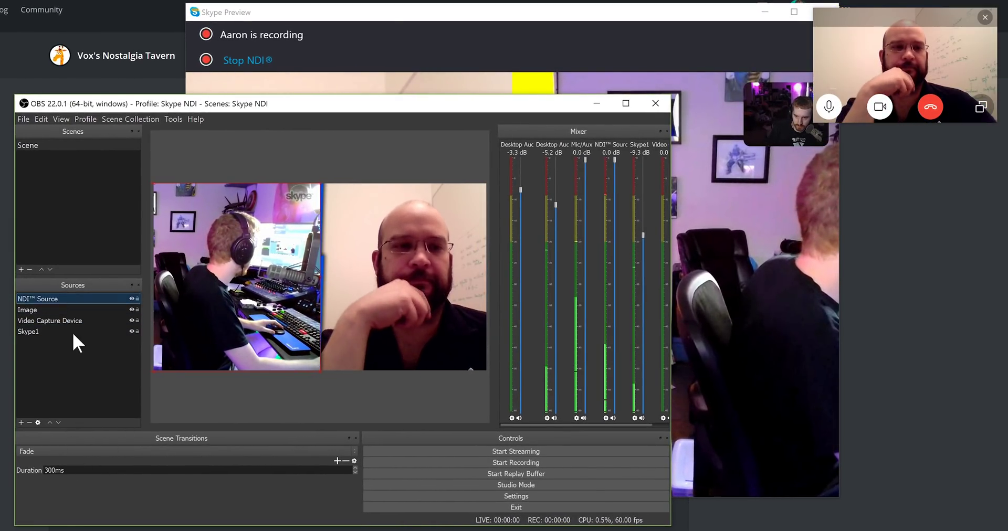
pyautogui.click(58, 422)
pyautogui.click(58, 422)
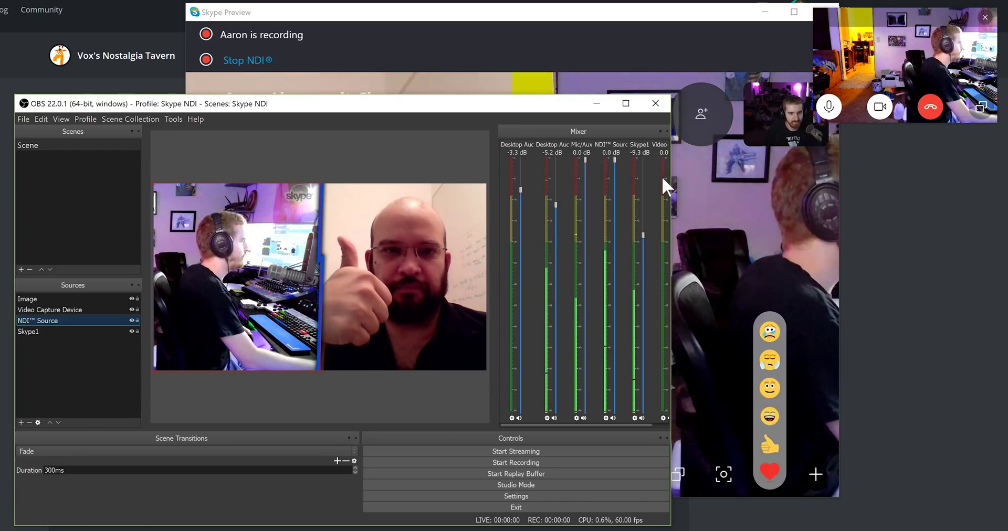
pyautogui.moveTo(615, 158); pyautogui.dragTo(613, 168)
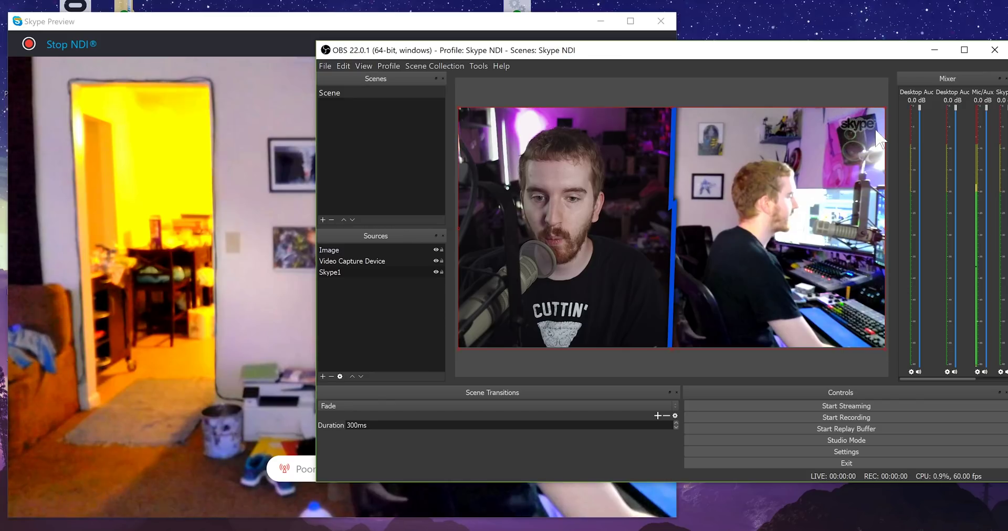
# Stop sending the Skype call over NDI, then return to OBS's list of NDI sources.
pyautogui.click(288, 144)
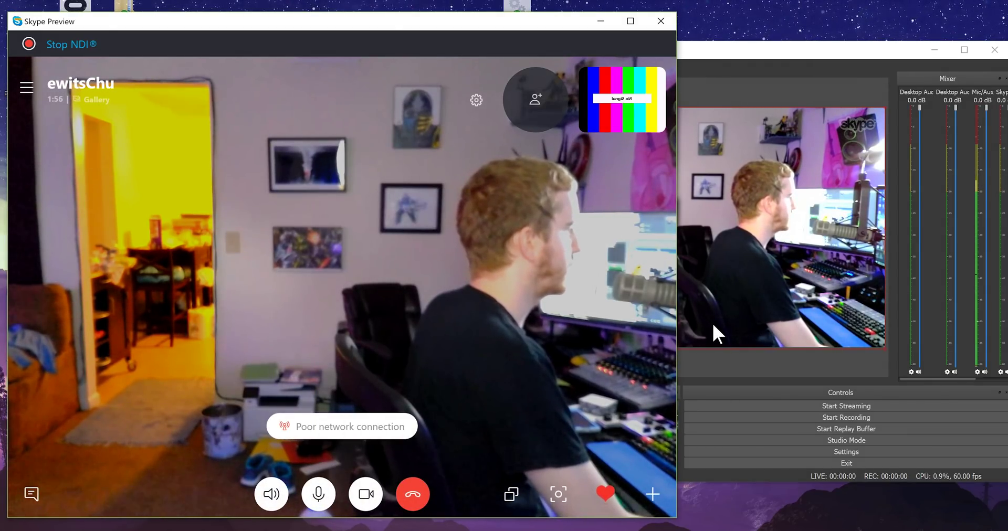
pyautogui.click(797, 223)
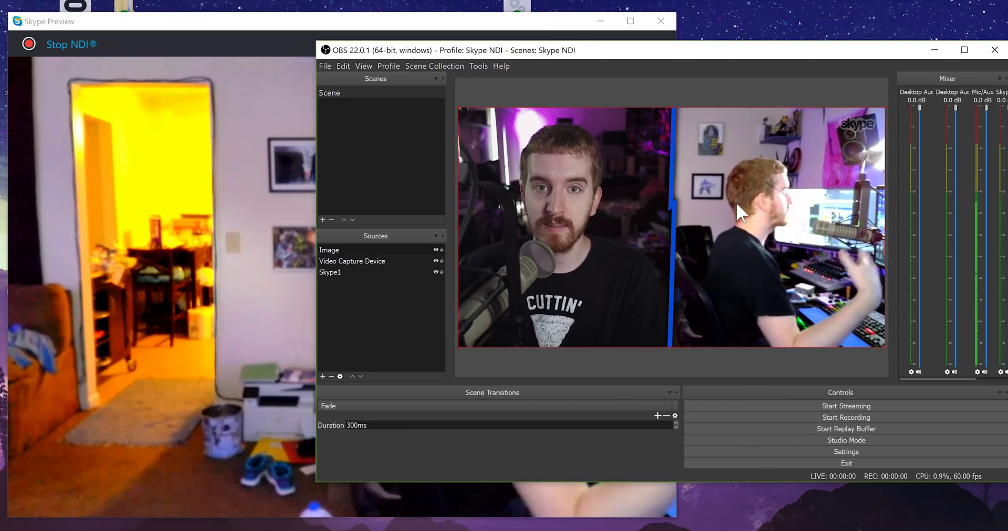
pyautogui.click(327, 24)
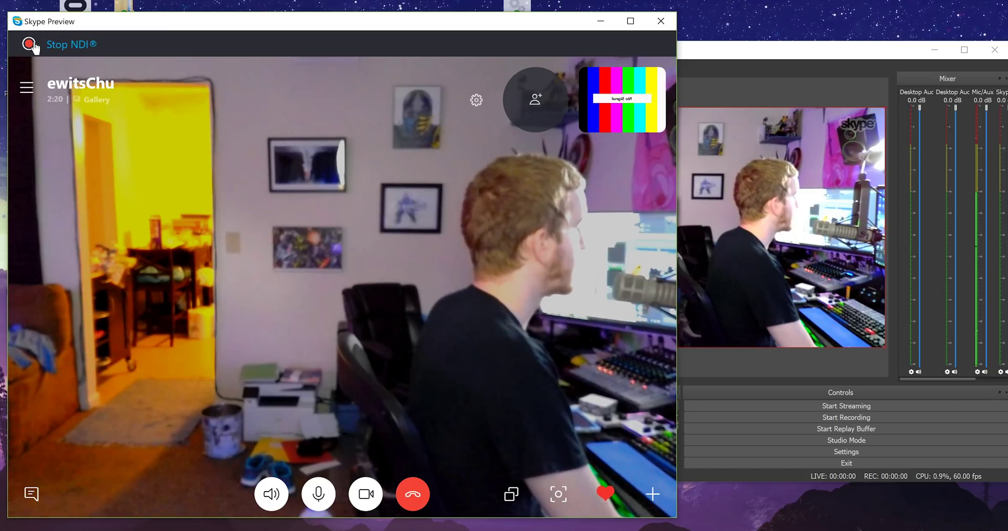
pyautogui.click(33, 44)
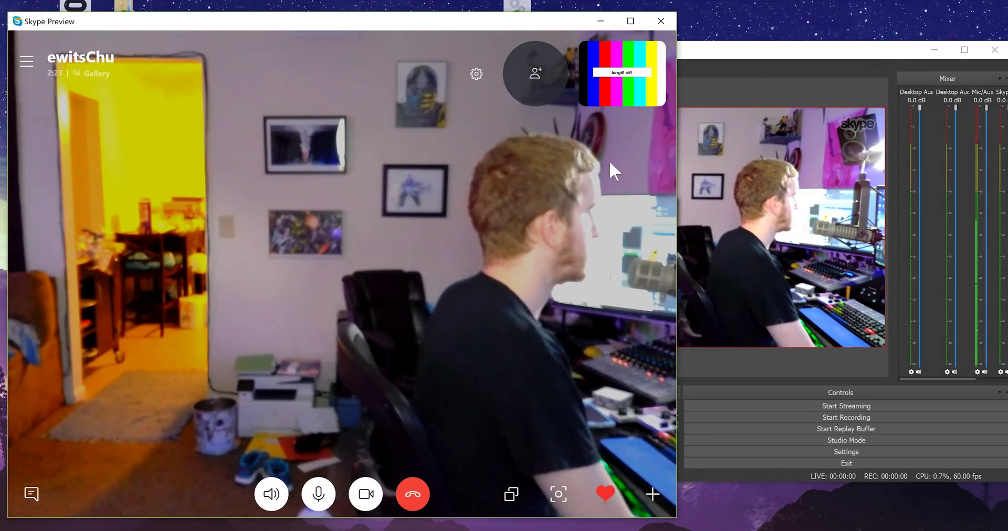
pyautogui.click(762, 68)
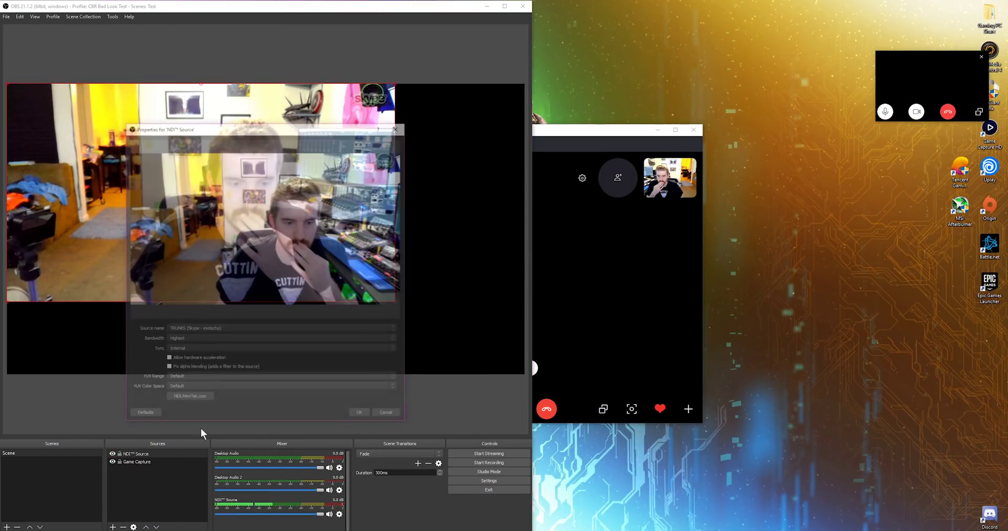
pyautogui.click(231, 330)
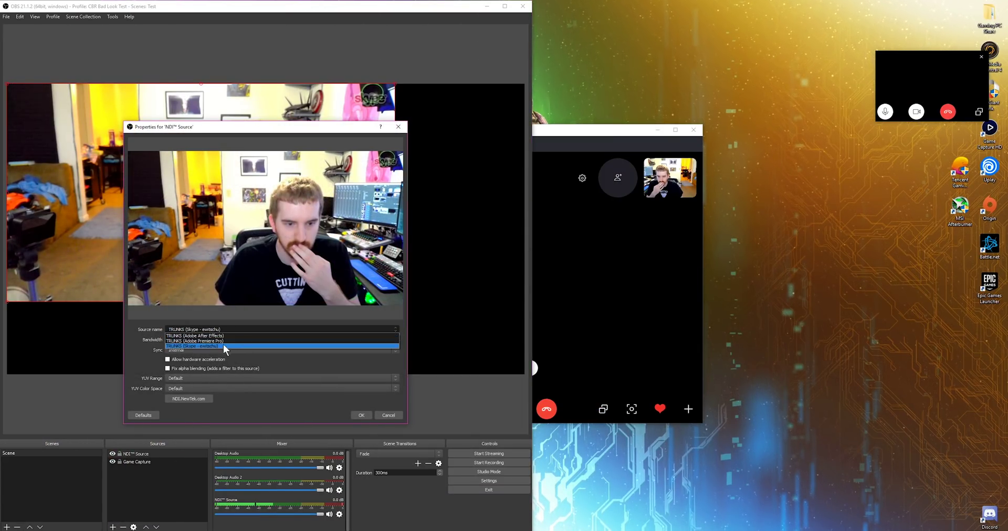
# Change the NDI Source from TRUNKS (Adobe Premiere Pro) to the Skype call feed.
pyautogui.click(204, 341)
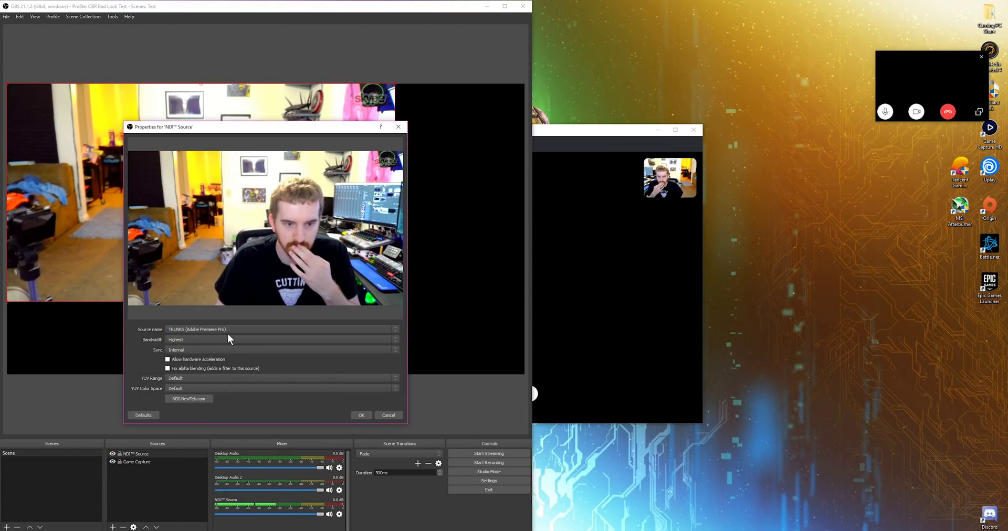
pyautogui.click(360, 415)
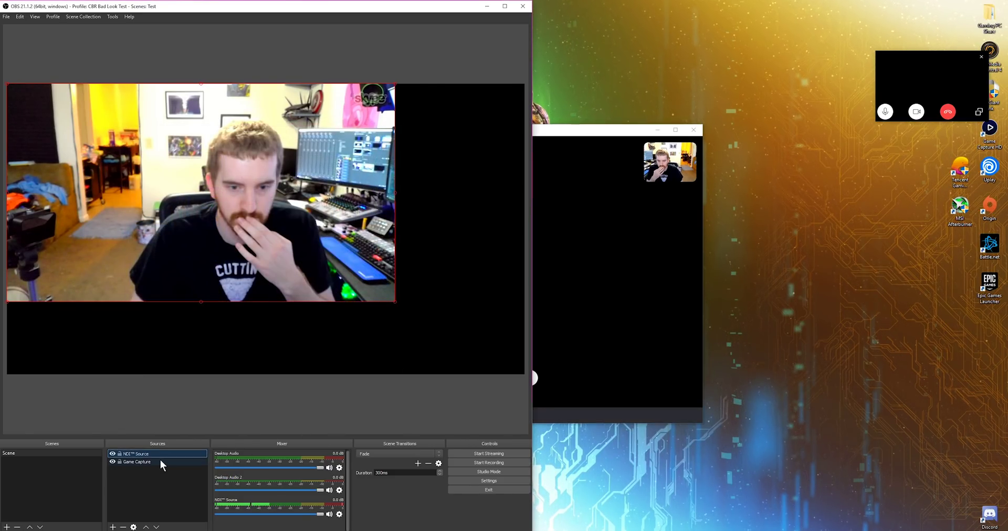
pyautogui.rightClick(158, 453)
pyautogui.click(180, 445)
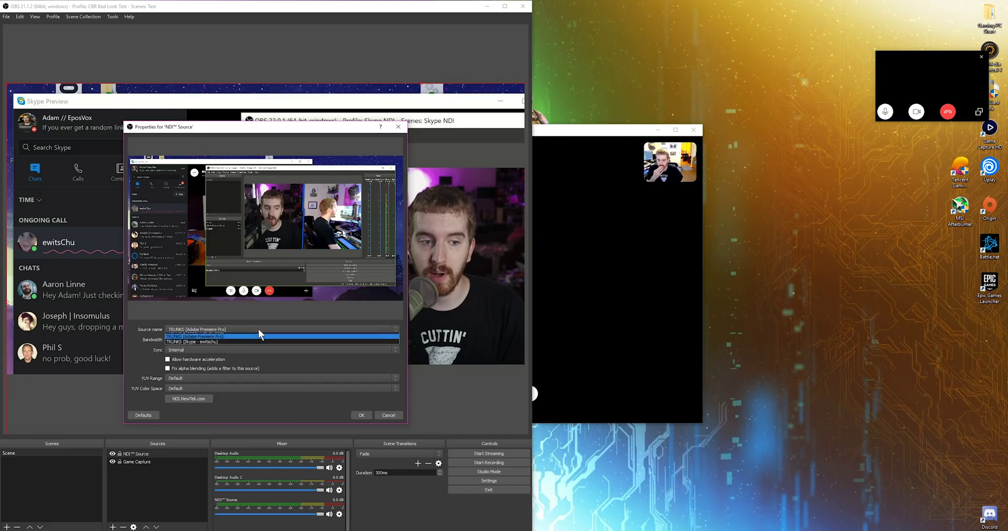
pyautogui.click(248, 346)
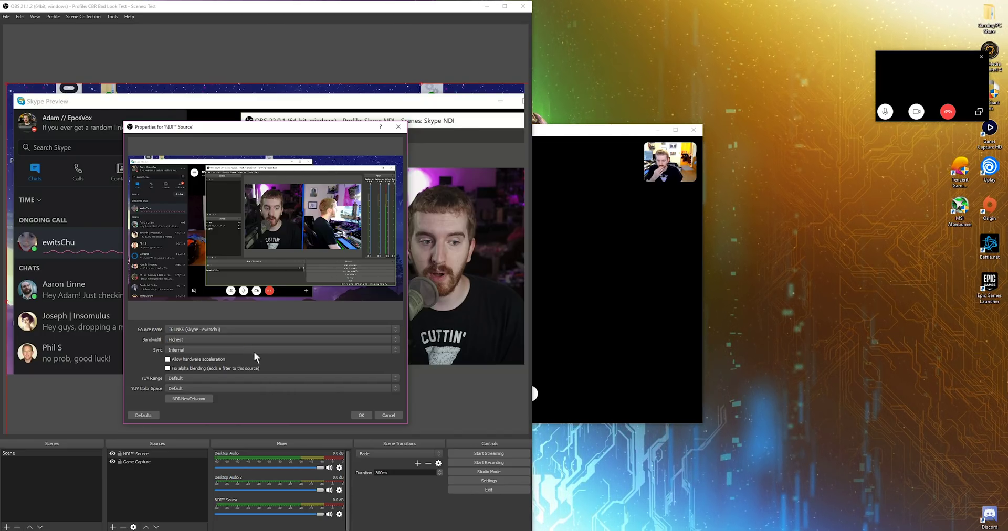
pyautogui.click(361, 415)
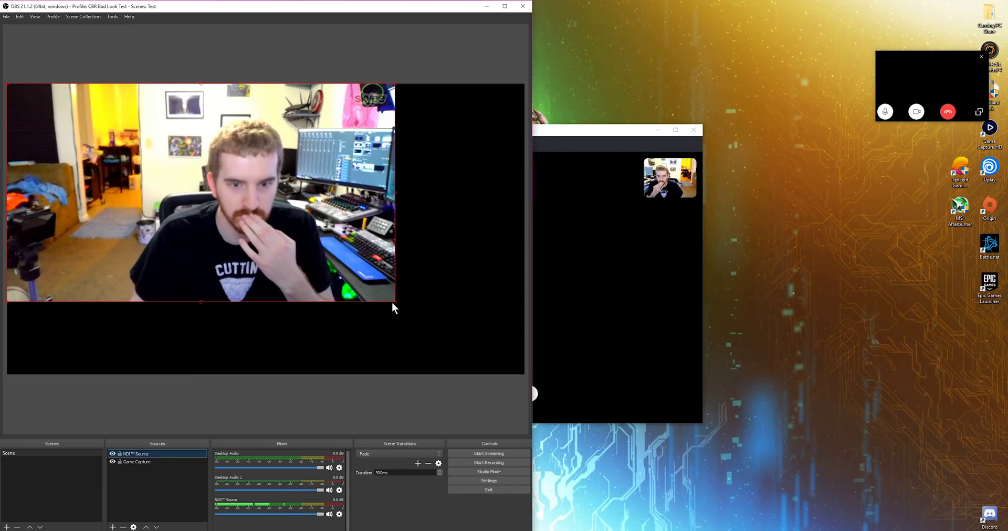
# Stretch the Skype feed by its corner handle to fill the canvas.
pyautogui.moveTo(395, 301); pyautogui.dragTo(522, 375)
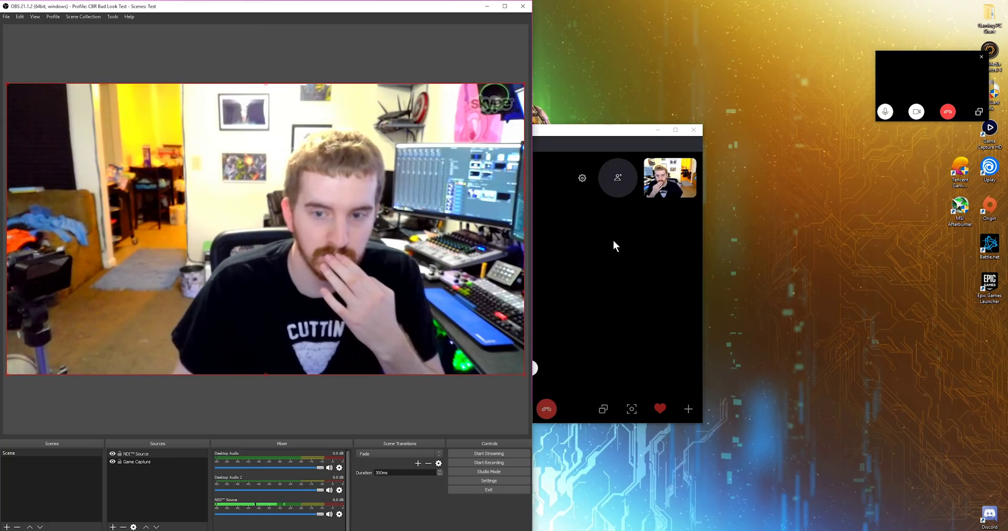
pyautogui.click(614, 244)
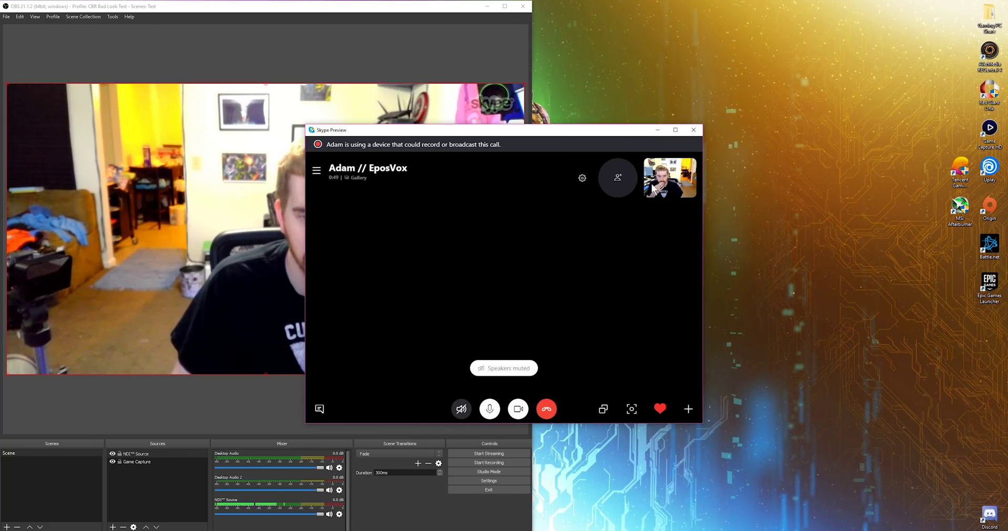
pyautogui.click(466, 104)
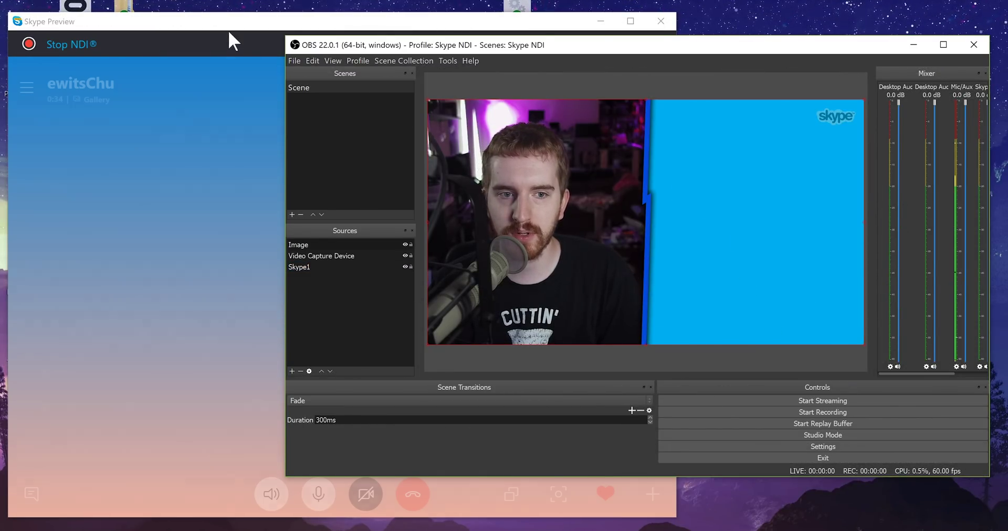
pyautogui.click(227, 29)
pyautogui.click(829, 47)
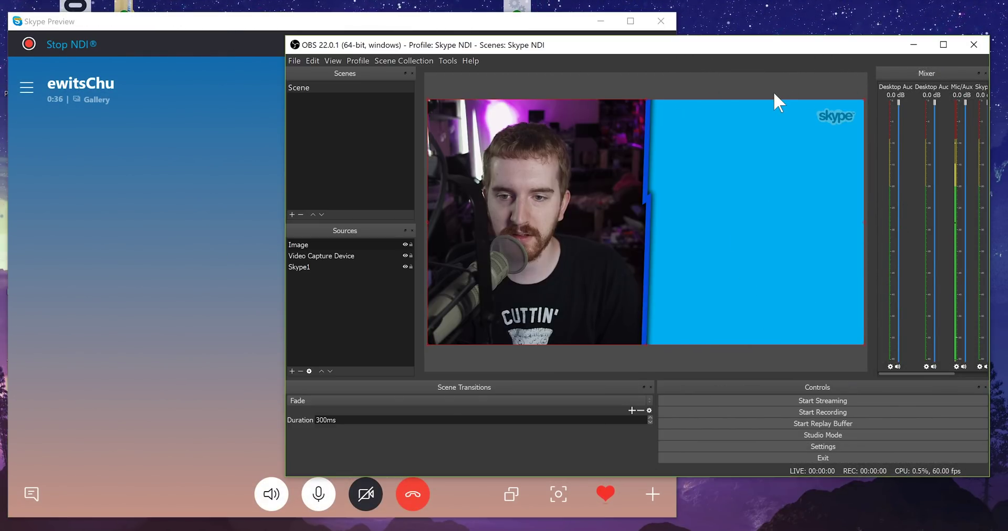